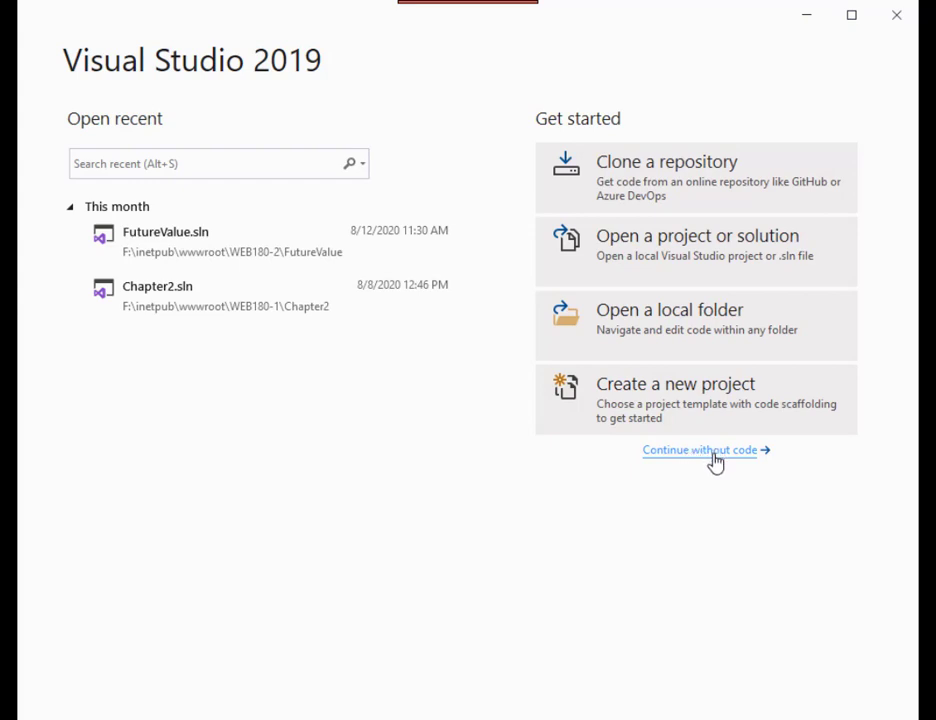
Step: Continue past the start window without code and begin creating a new project
click(714, 455)
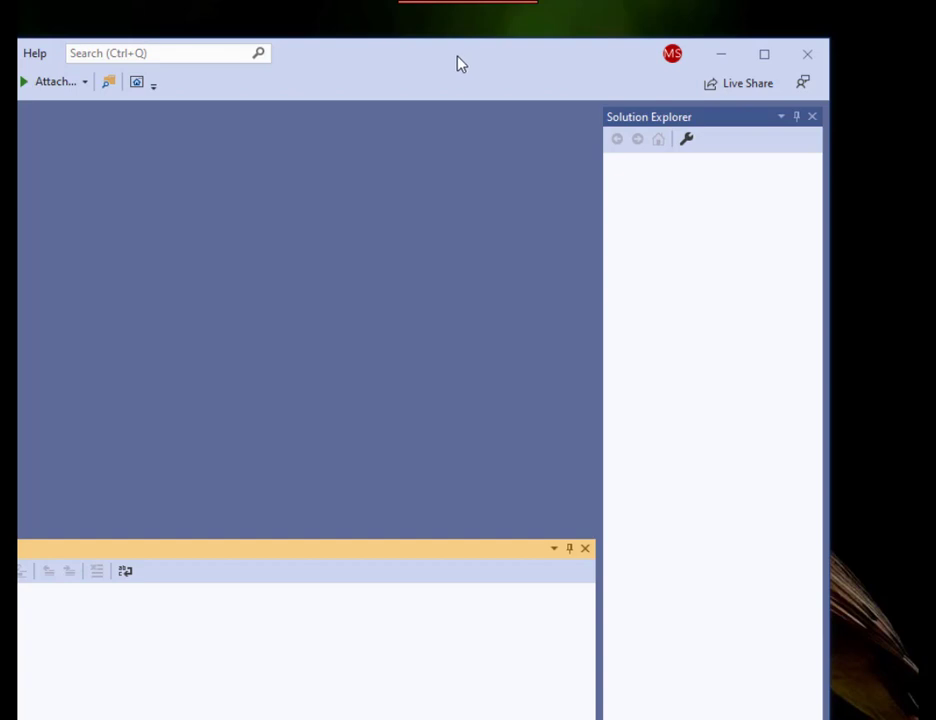
drag(458, 57, 918, 490)
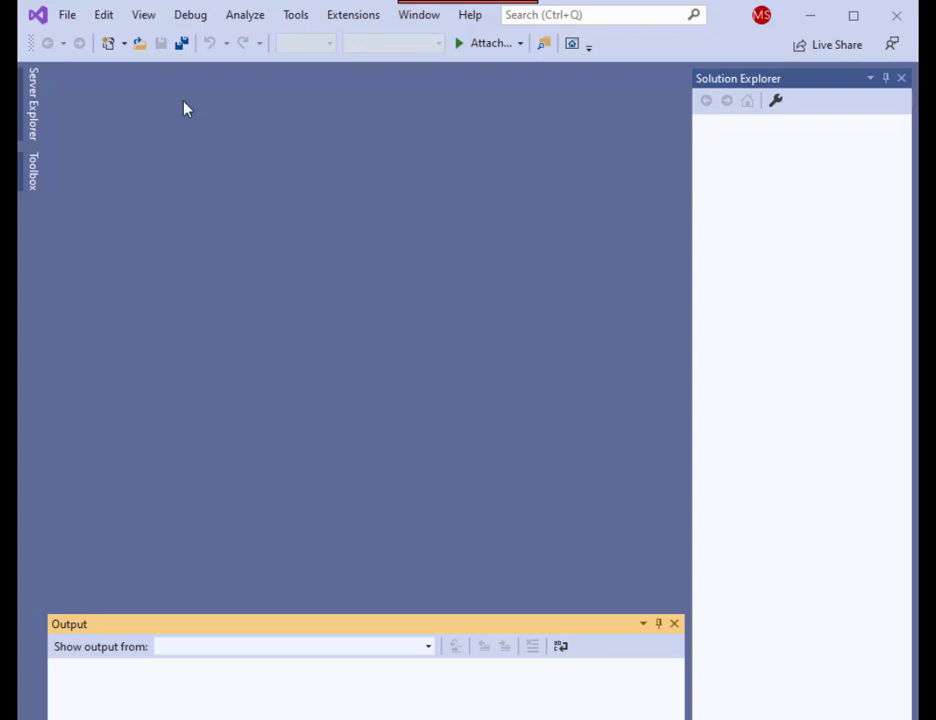
click(69, 20)
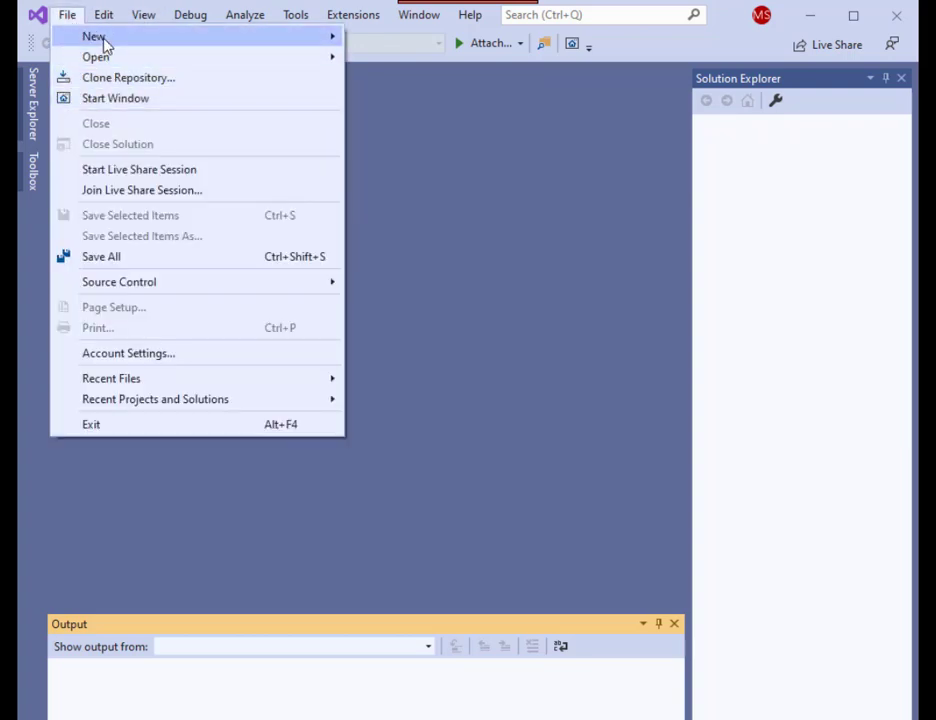
mouse_move(104, 40)
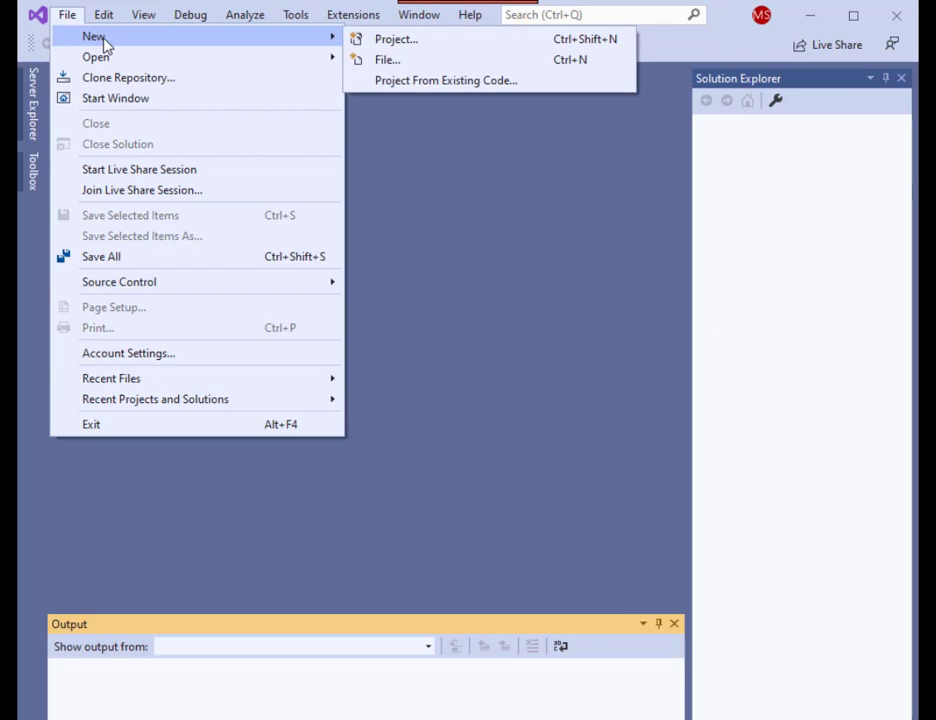
click(395, 42)
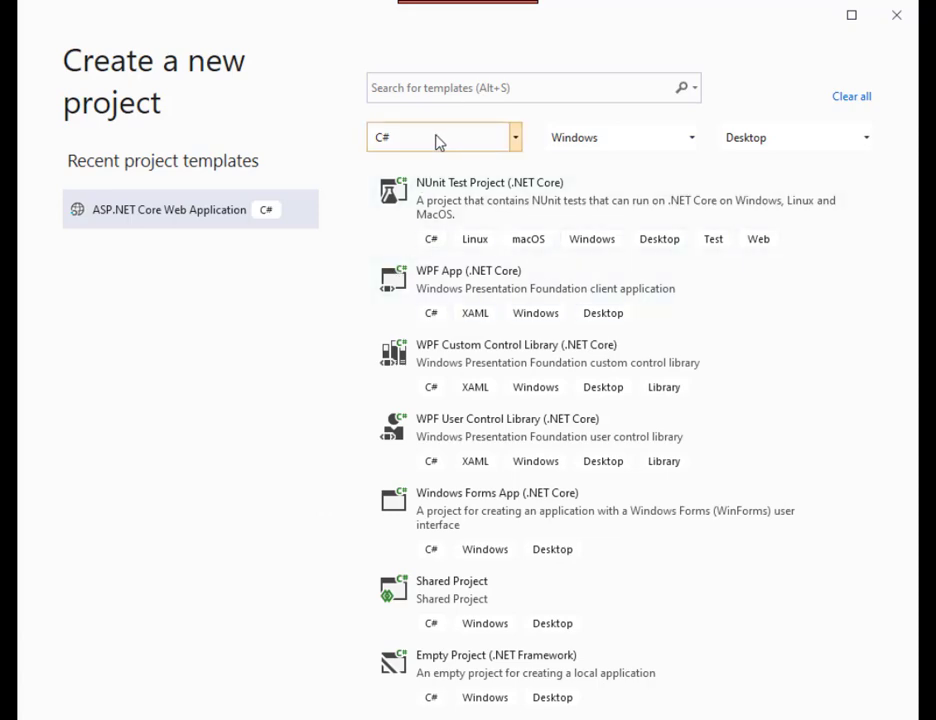
Step: Filter the project templates by the C# language and the Windows platform
click(434, 142)
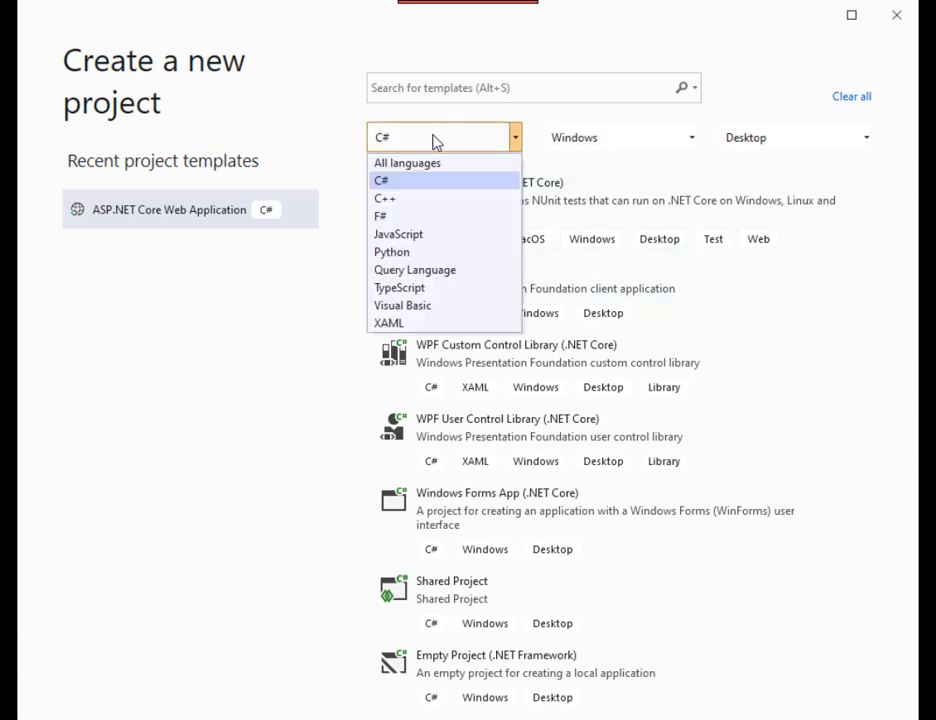
click(389, 184)
click(602, 139)
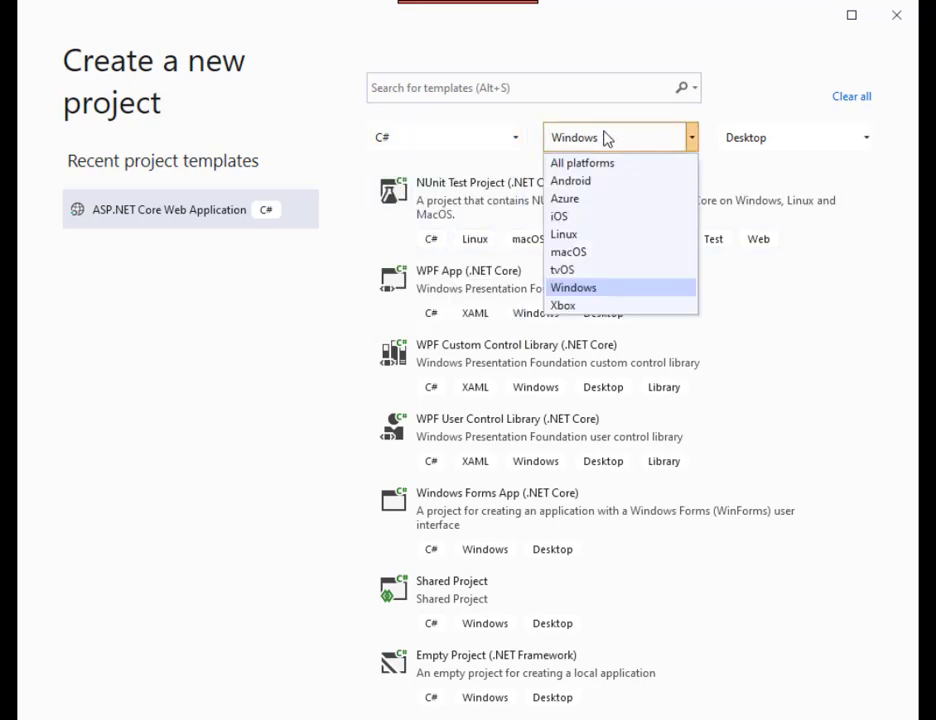
click(578, 289)
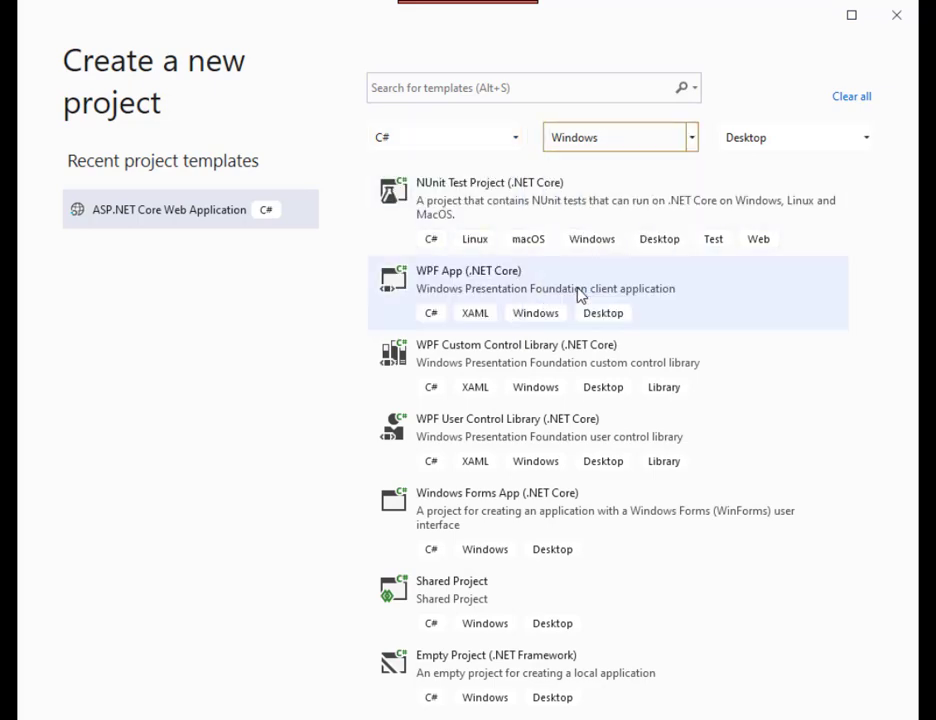
click(643, 146)
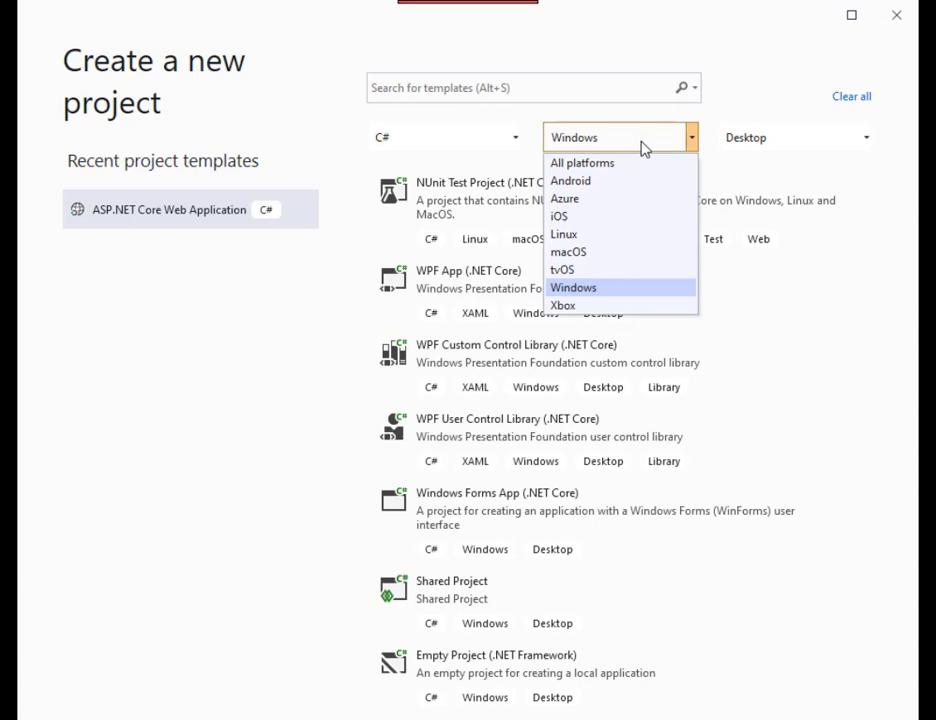
click(643, 146)
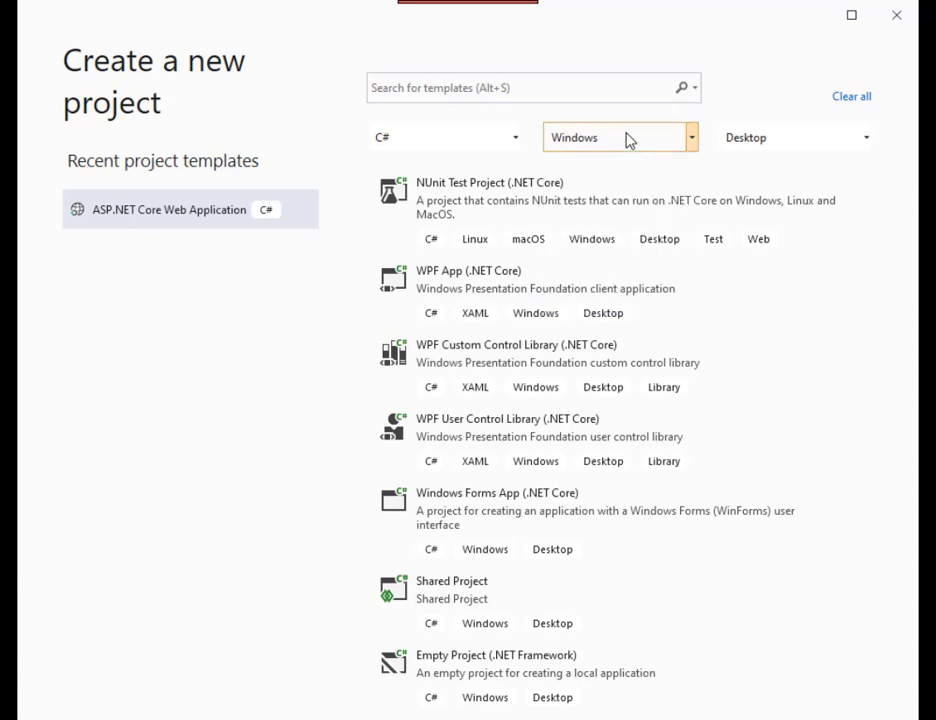
click(629, 140)
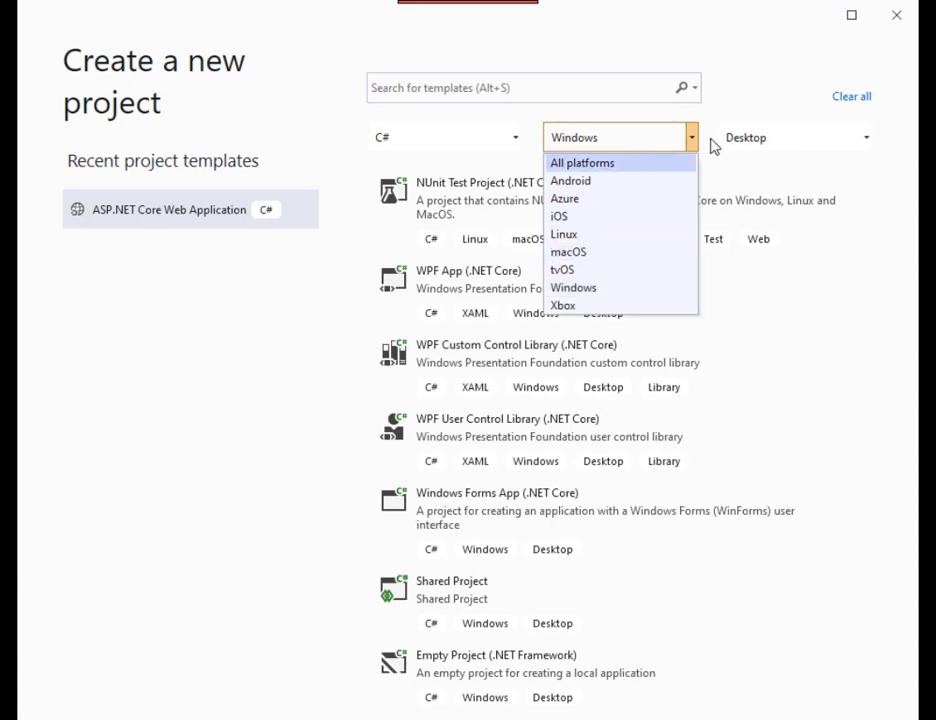
click(743, 150)
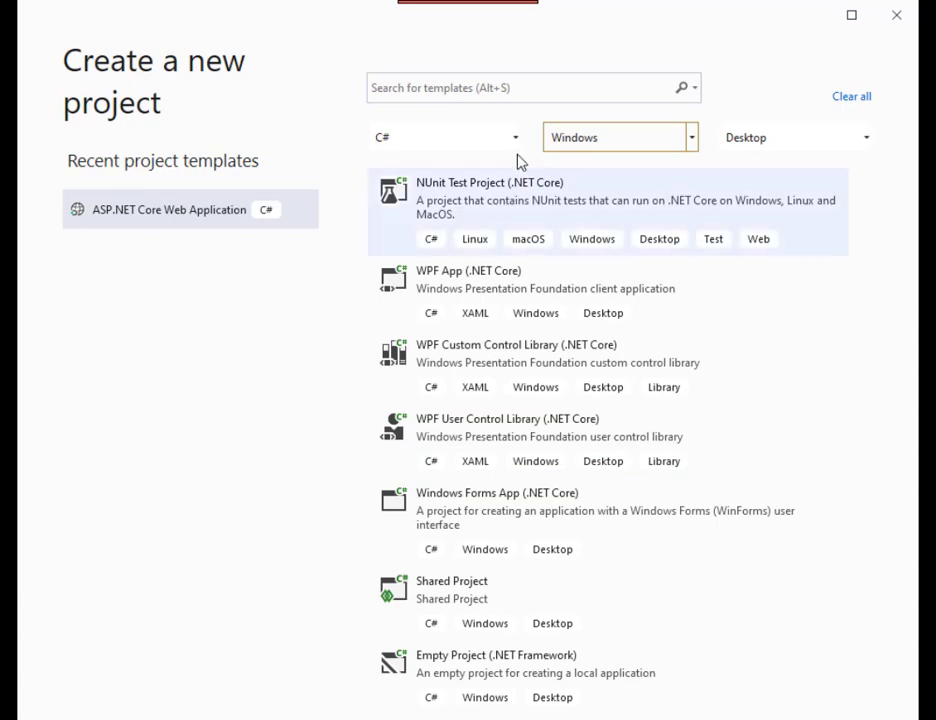
Step: Search the templates for "Forms App" and choose the C# Windows Forms App (.NET Core) template
click(428, 88)
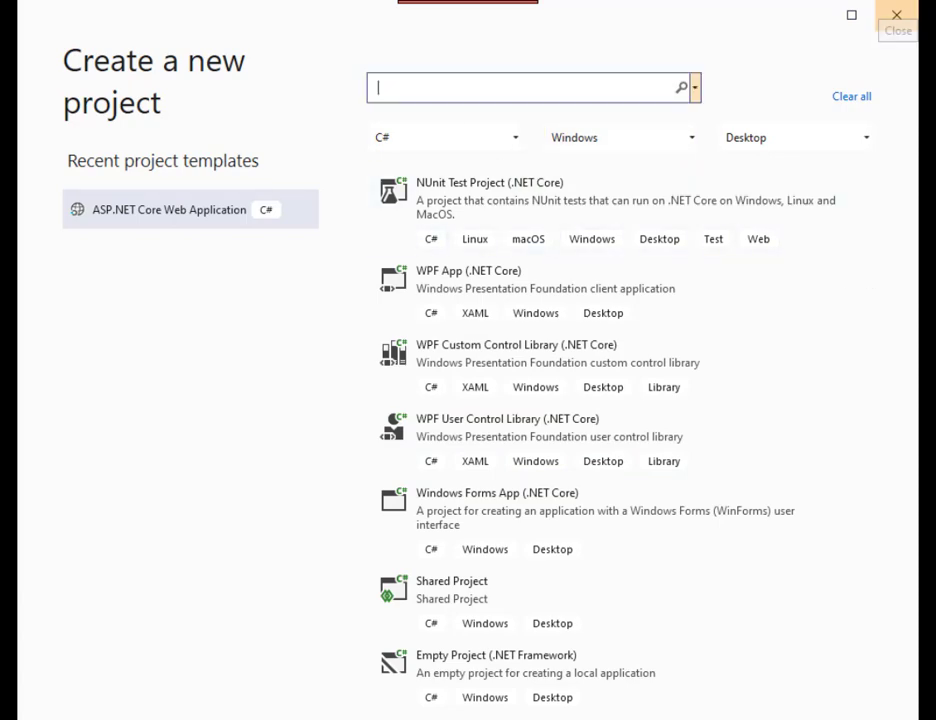
text(Forms)
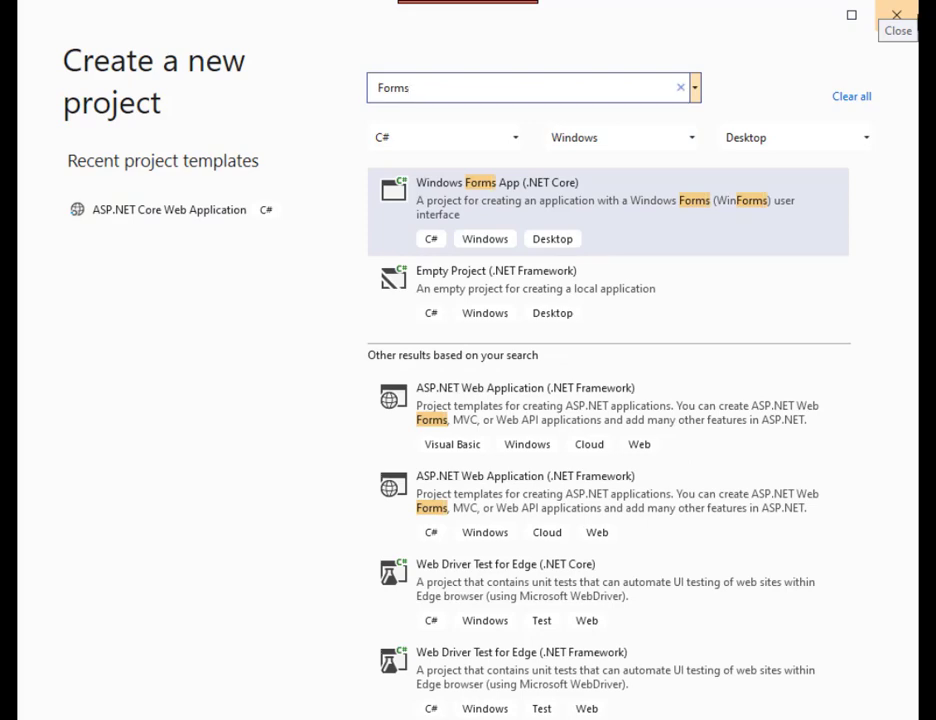
text( App)
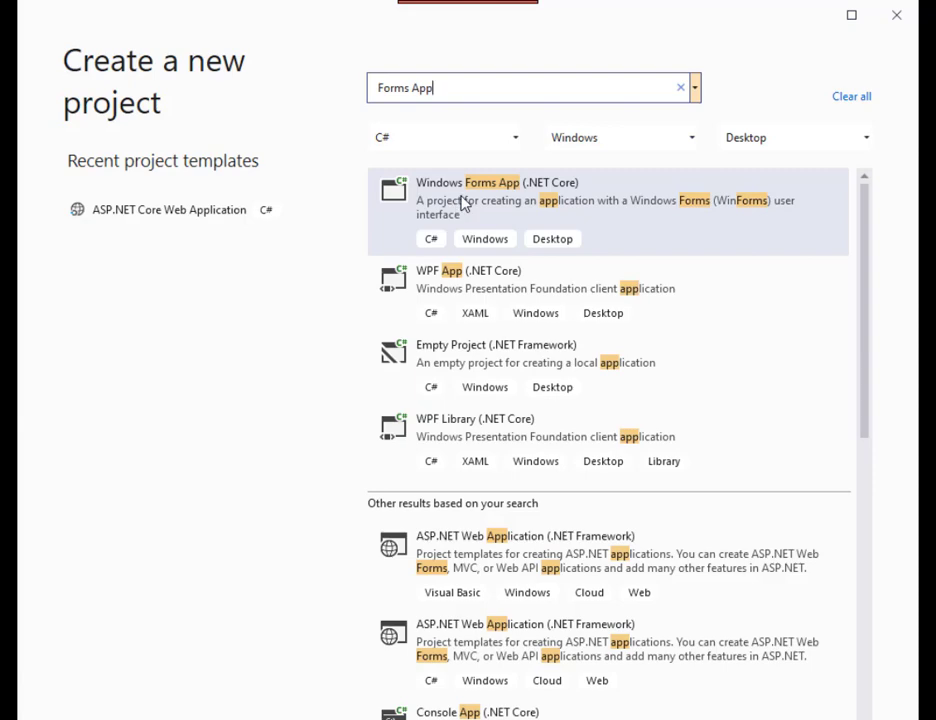
double_click(462, 203)
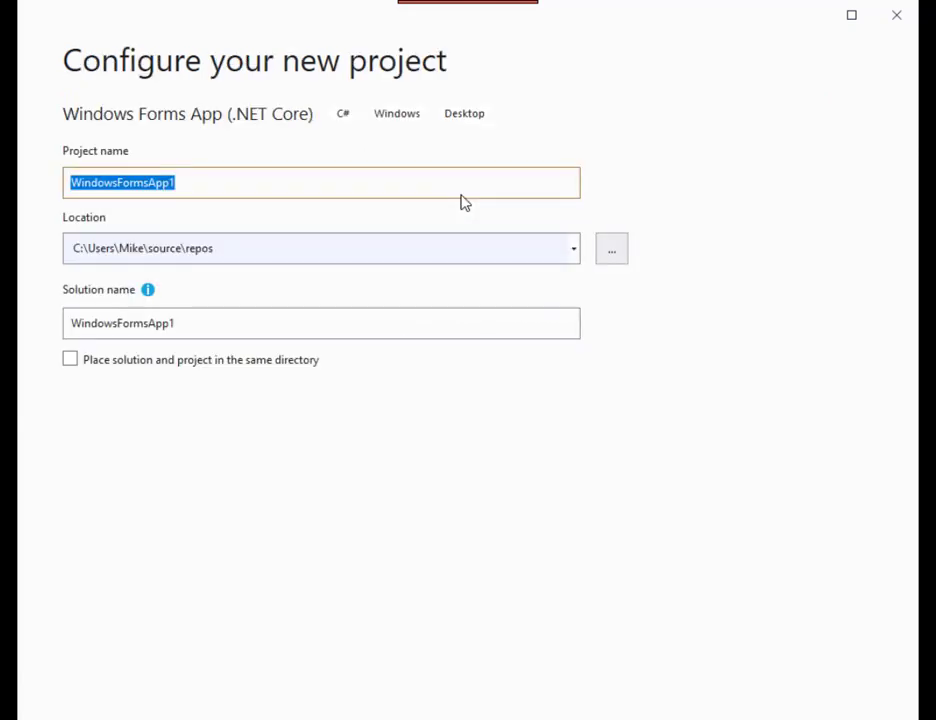
Step: Name the new project HelloWorld
text(Hello)
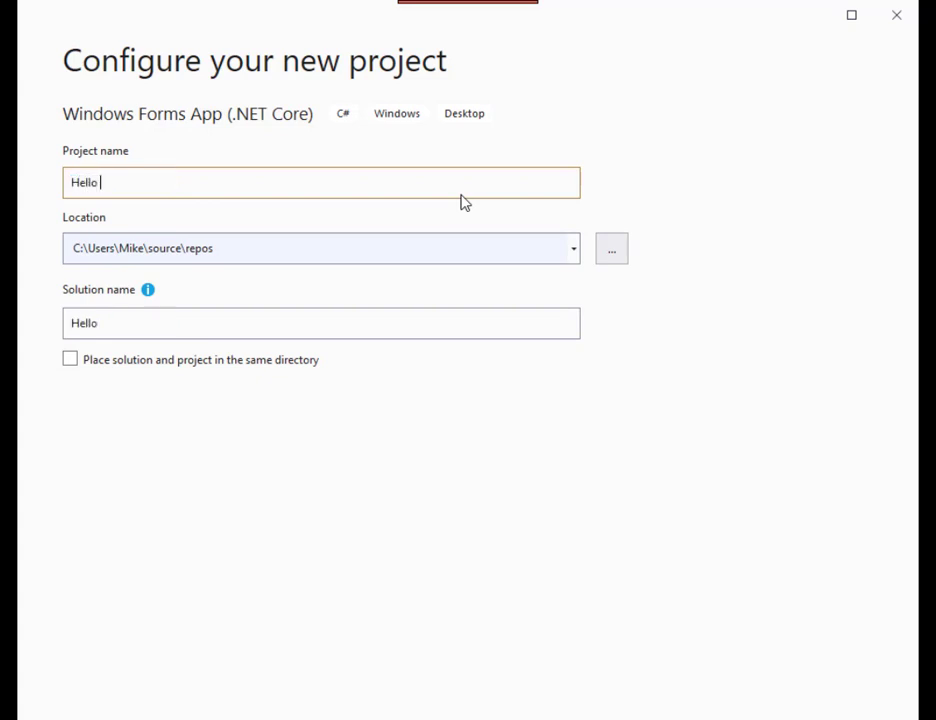
key(BackSpace)
text(World)
key(Tab)
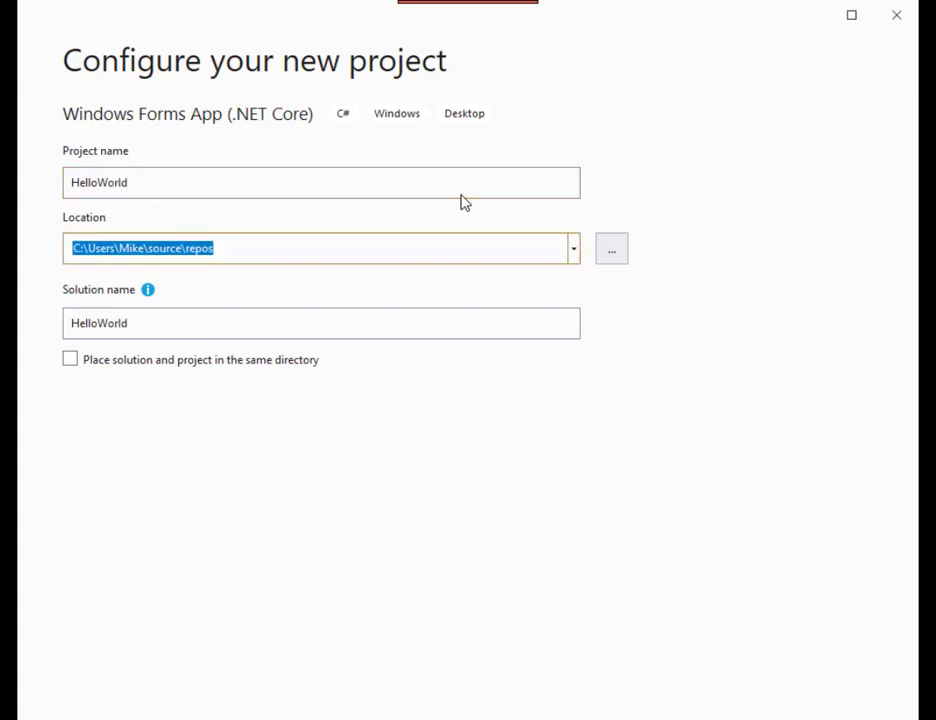
Step: Browse for the project location and open the Projects folder on the DATA (F:) drive
click(573, 256)
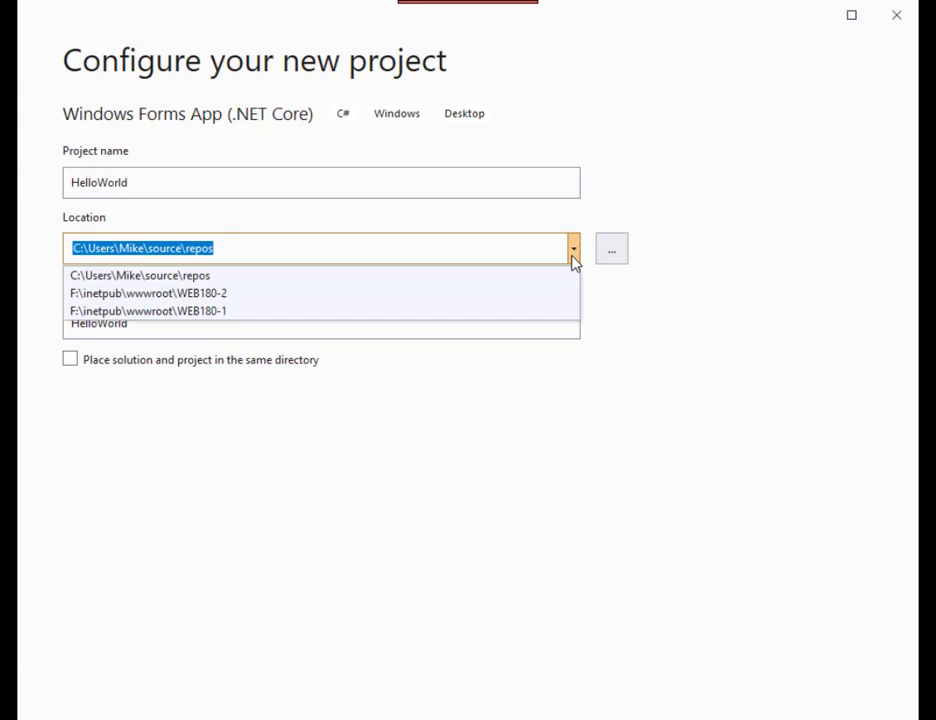
click(616, 255)
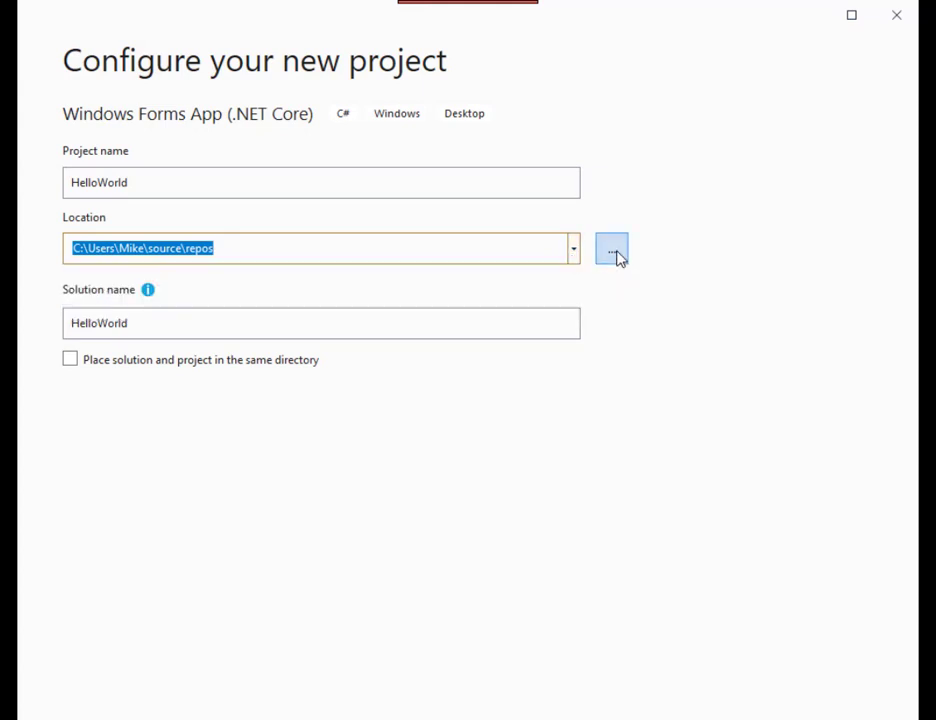
click(615, 252)
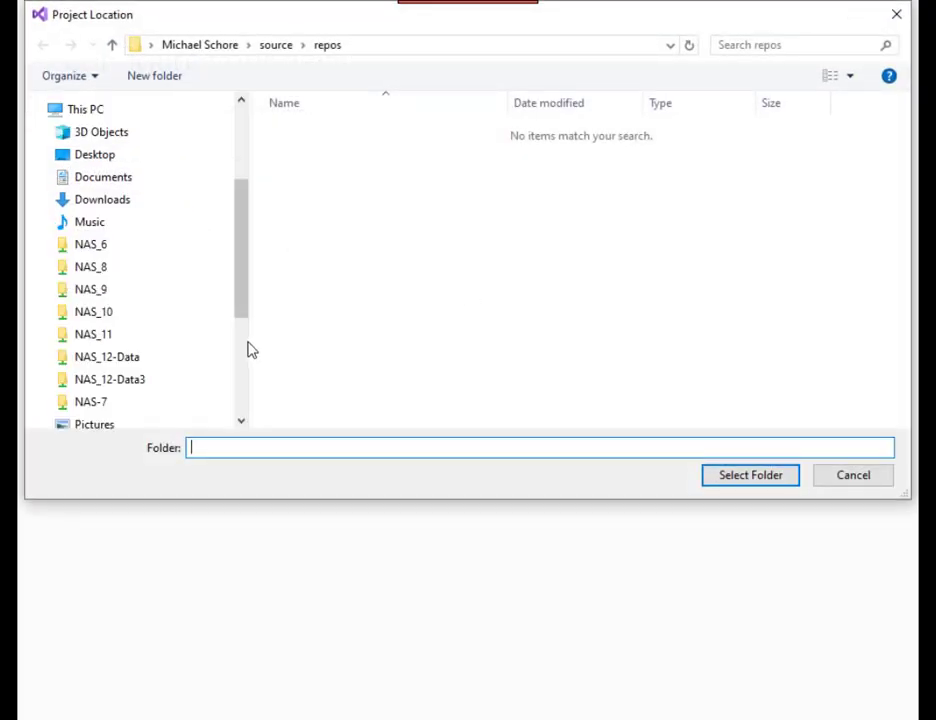
scroll(251, 349, down, 4)
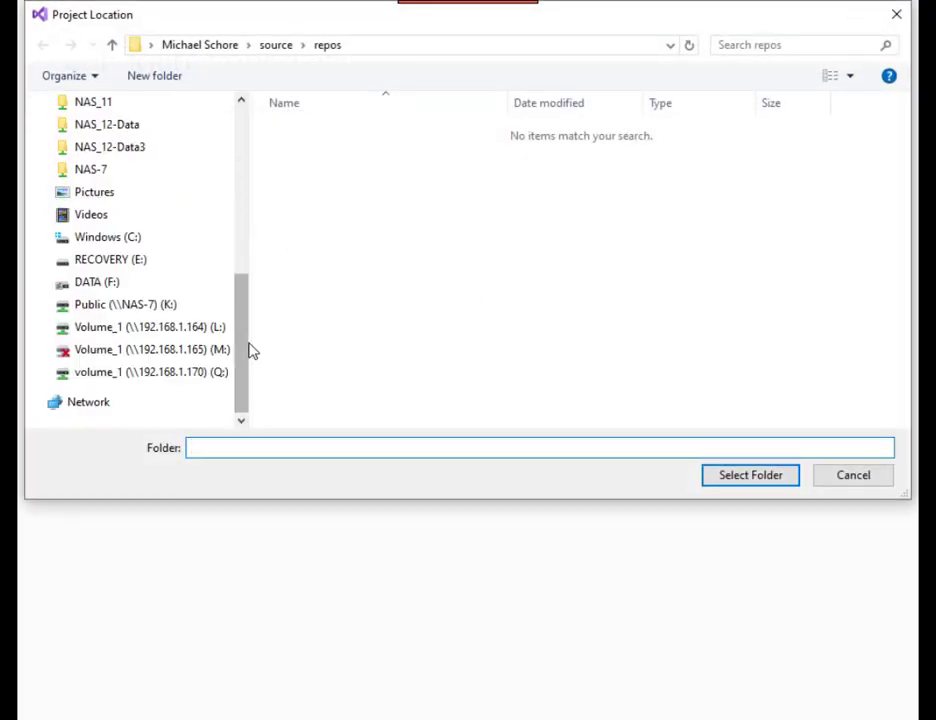
click(81, 287)
scroll(287, 330, down, 1)
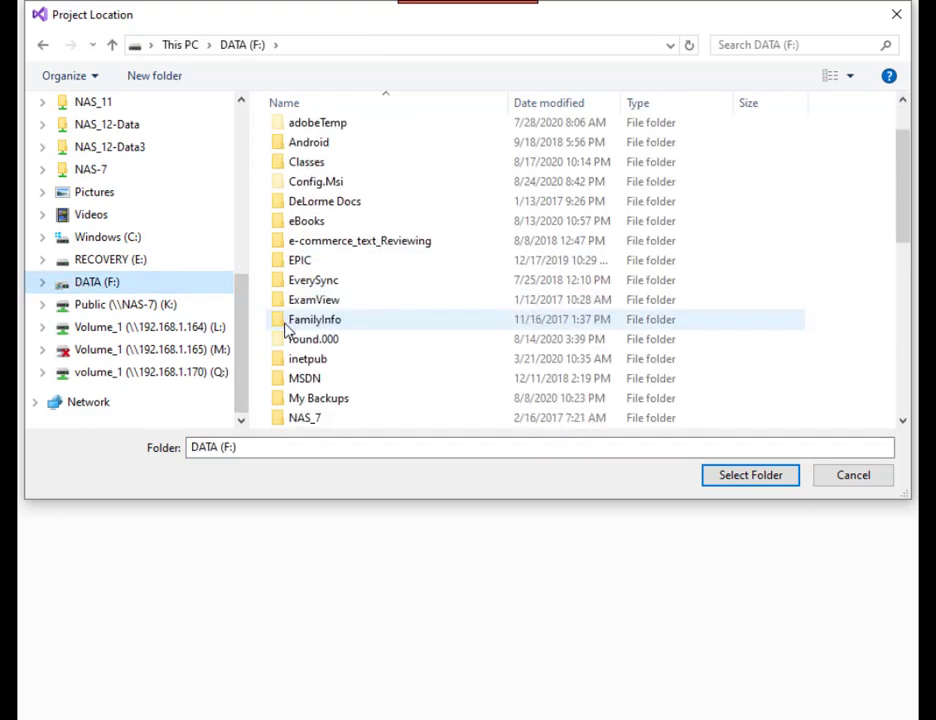
scroll(432, 244, down, 3)
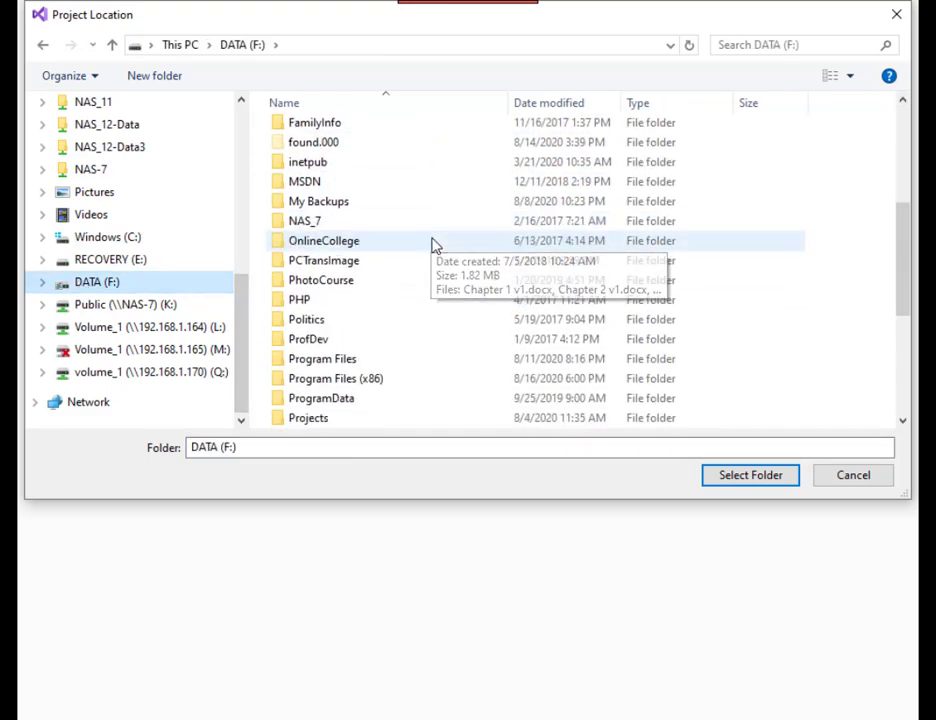
scroll(432, 244, down, 1)
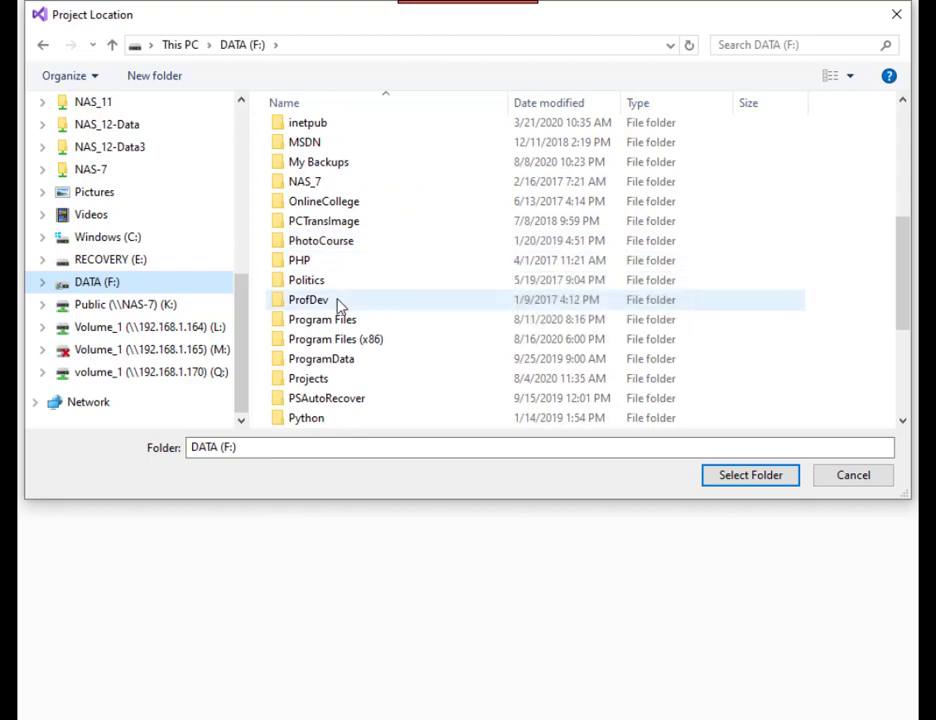
double_click(316, 379)
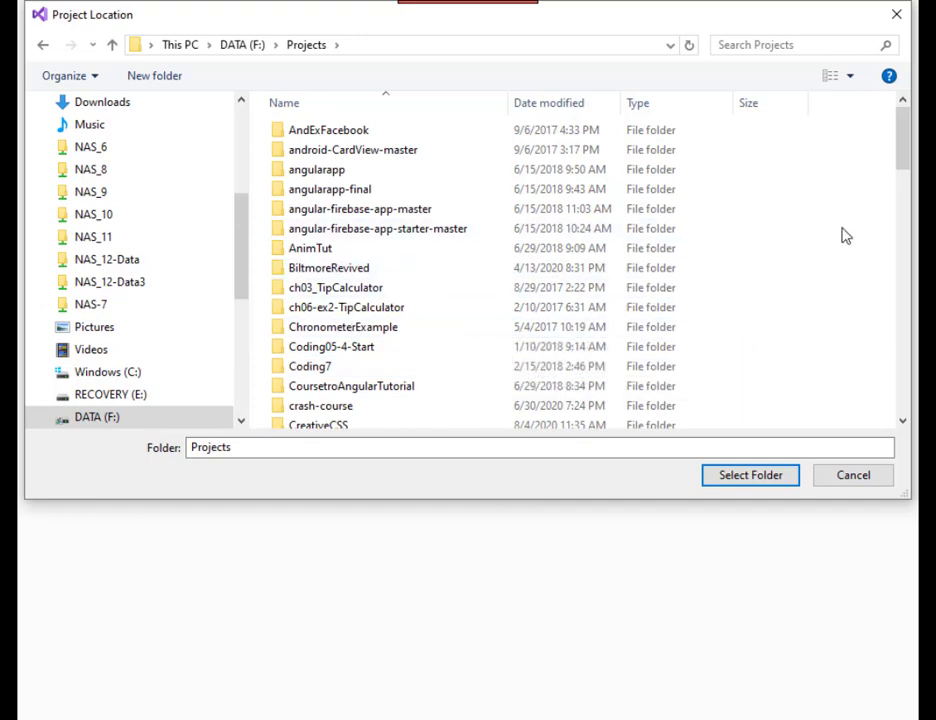
Step: Create a folder named CIS115 inside Projects and select it as the project location
click(137, 80)
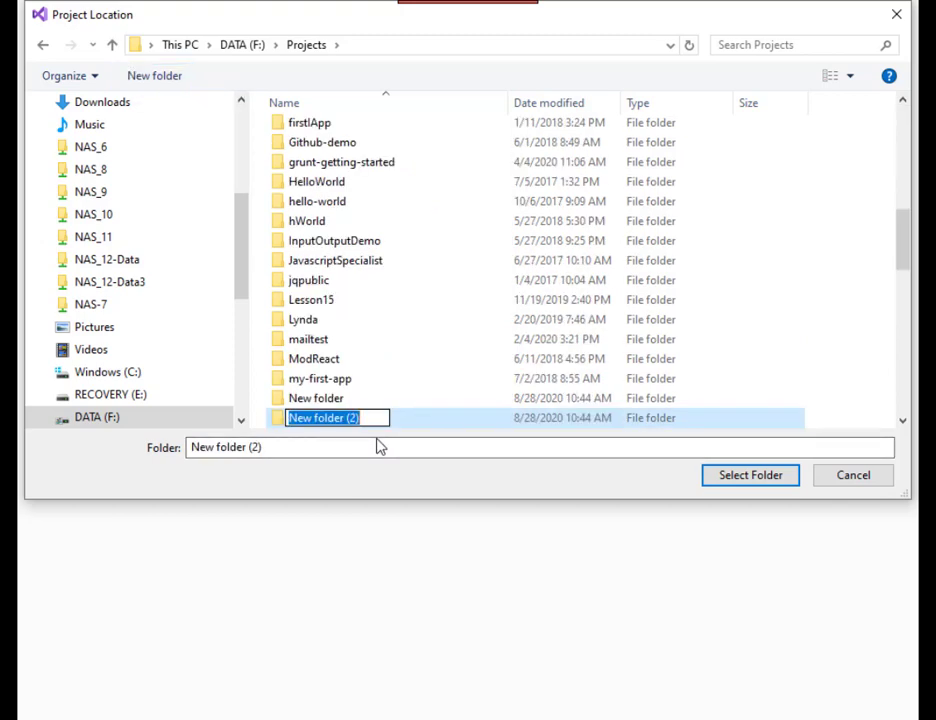
text(CIS115)
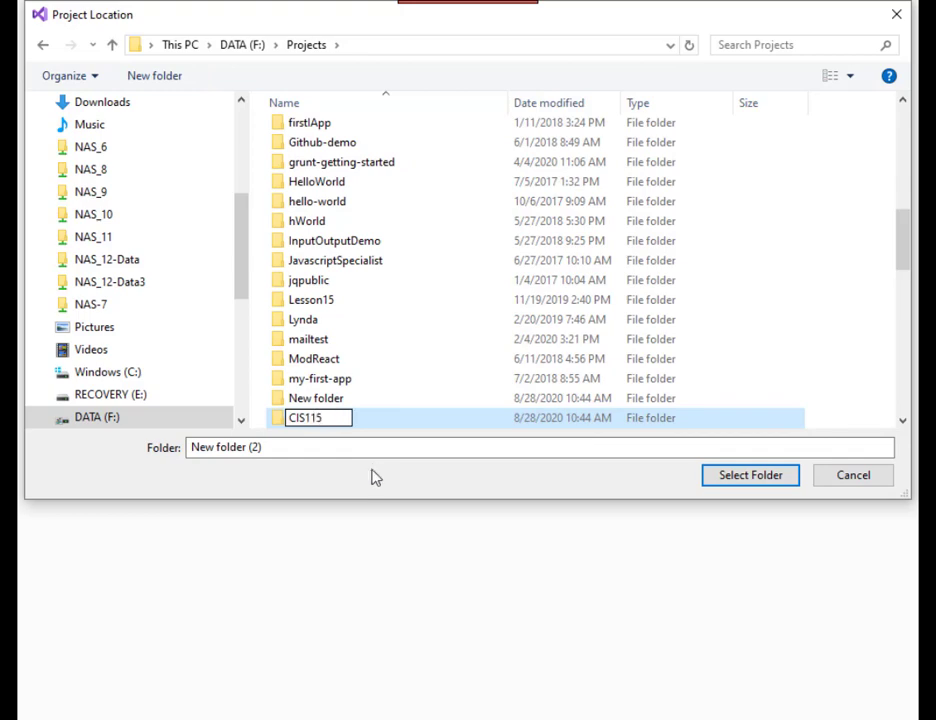
key(Escape)
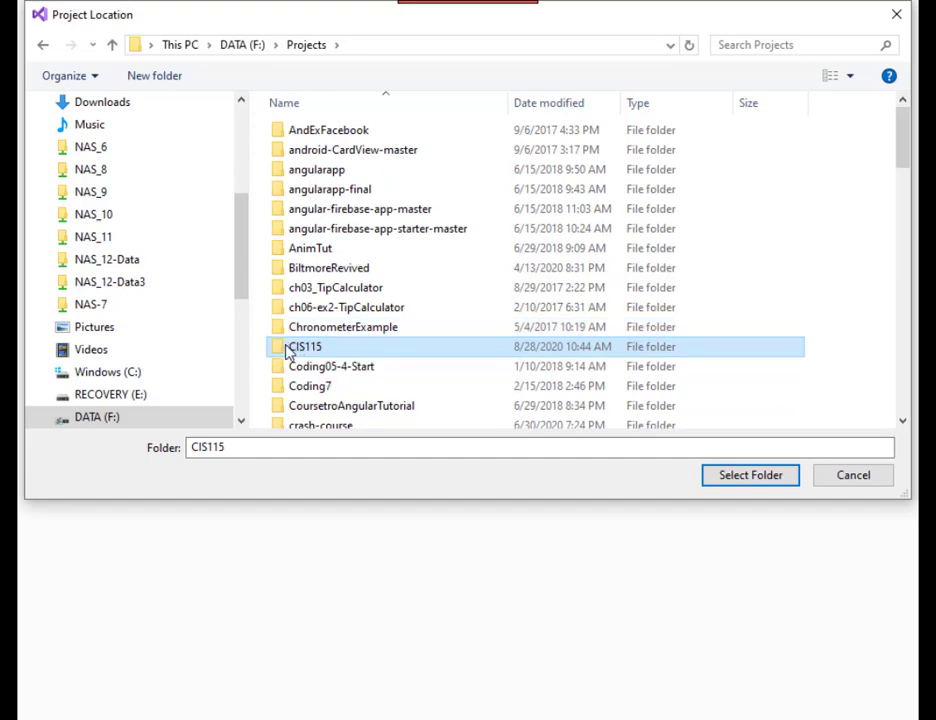
double_click(287, 350)
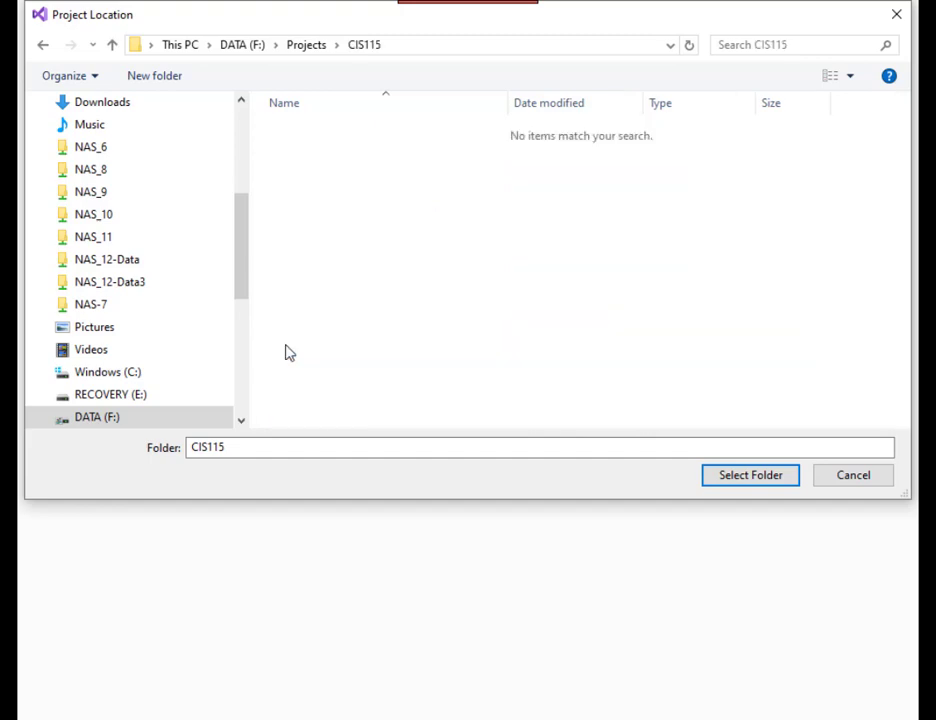
click(744, 474)
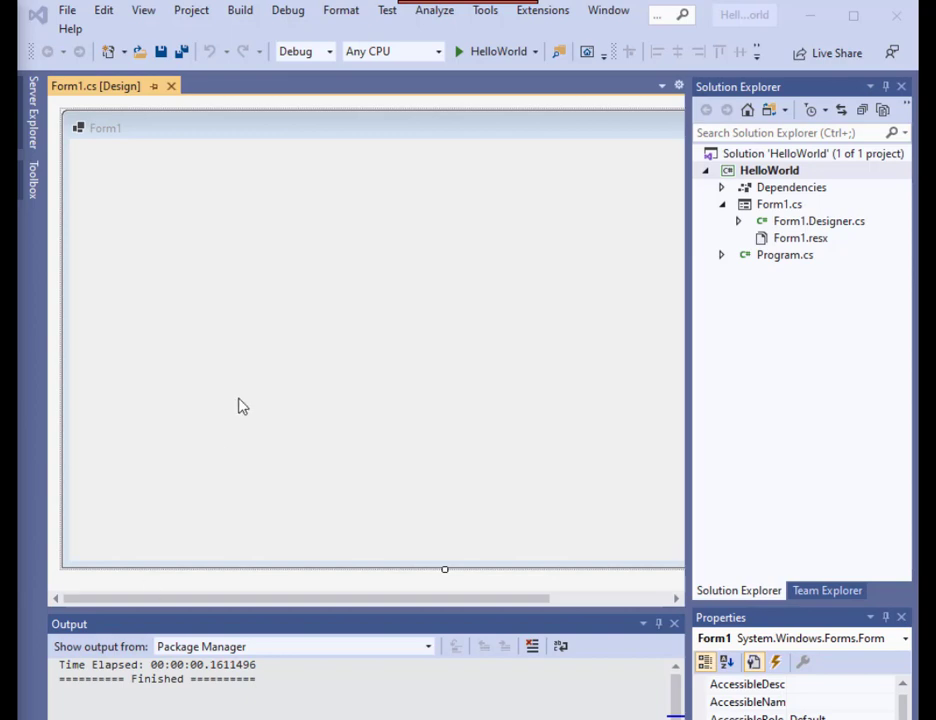
Step: Save all files of the HelloWorld project
click(250, 137)
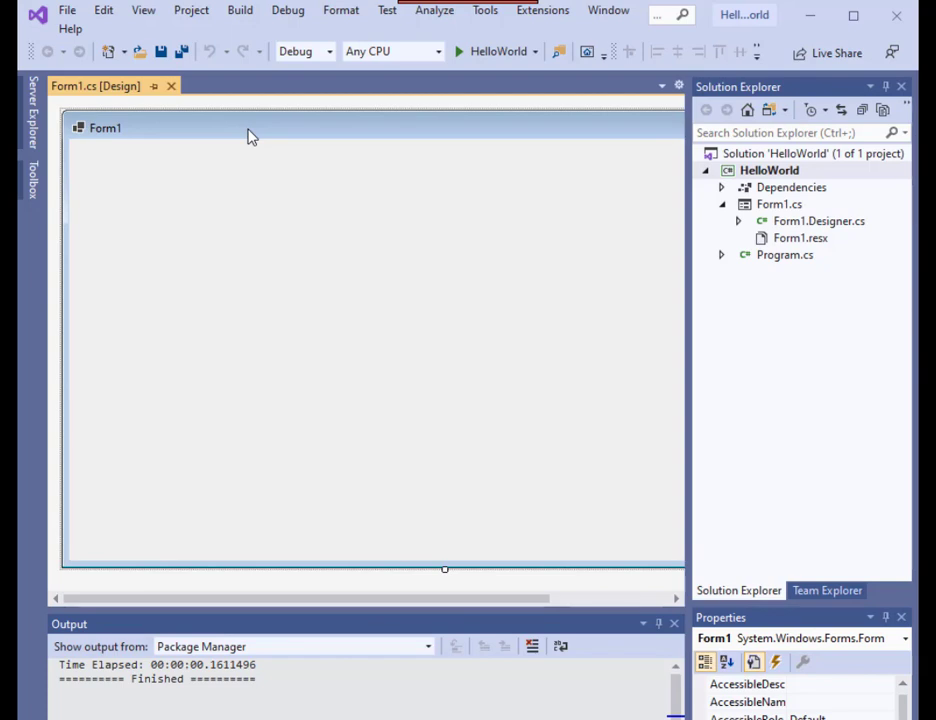
click(68, 17)
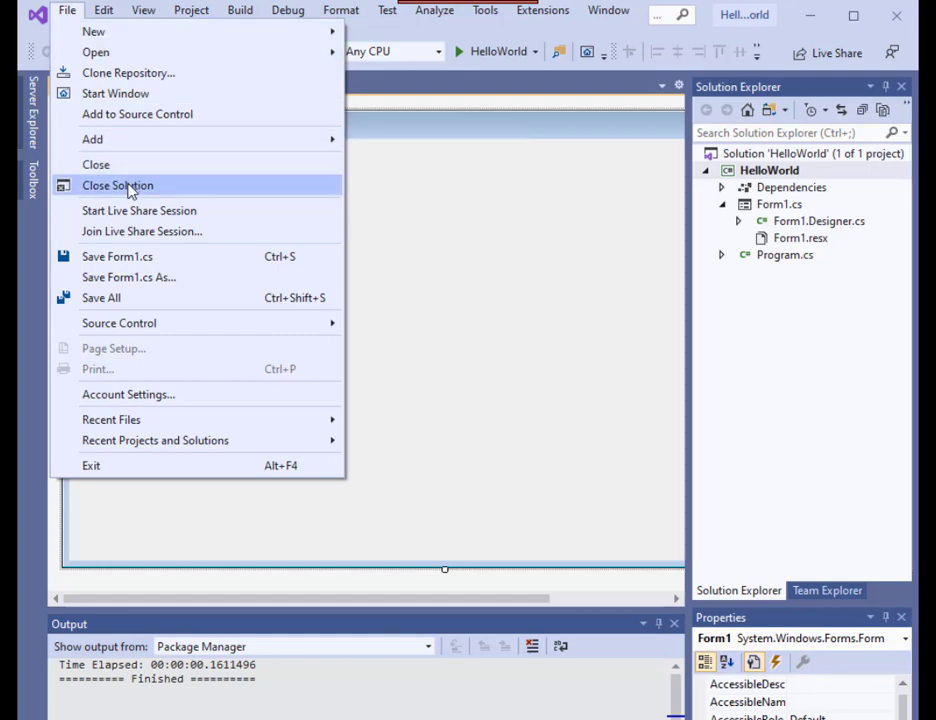
click(116, 304)
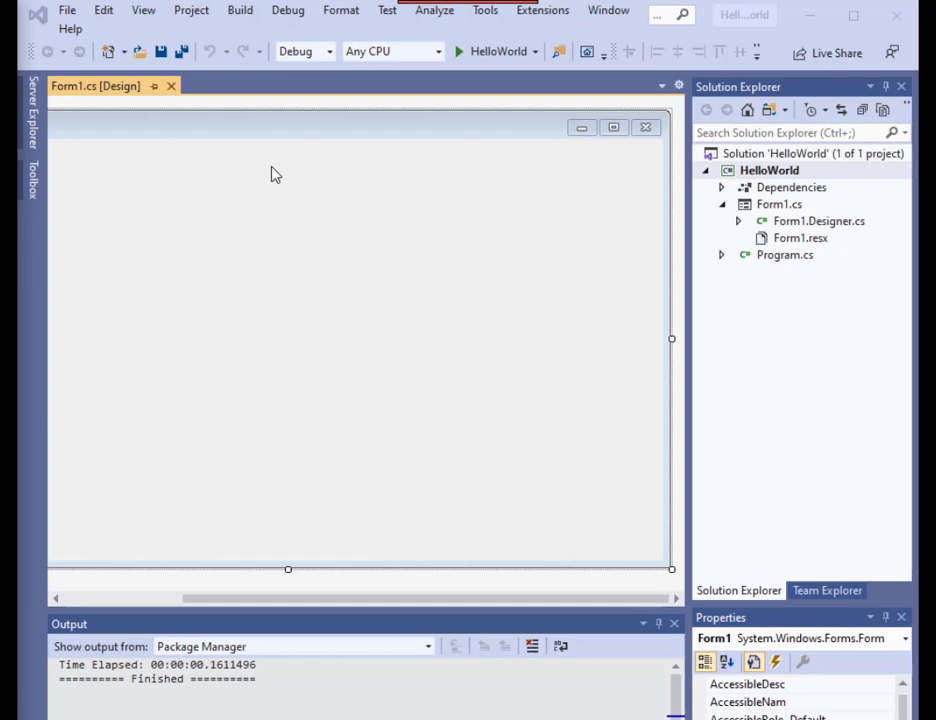
Step: Close the HelloWorld solution
click(254, 140)
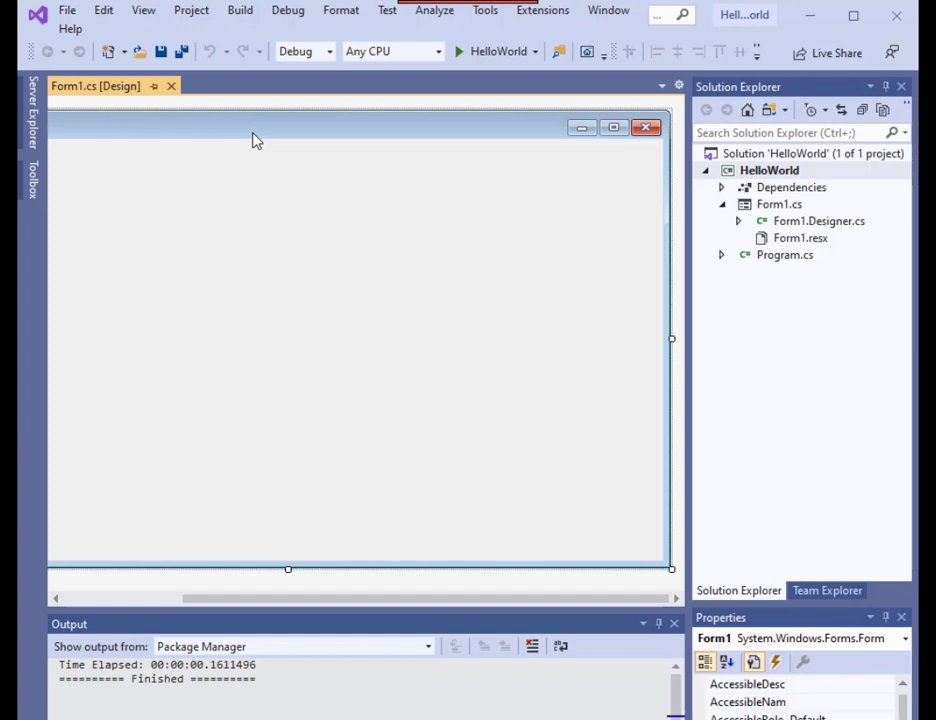
click(148, 598)
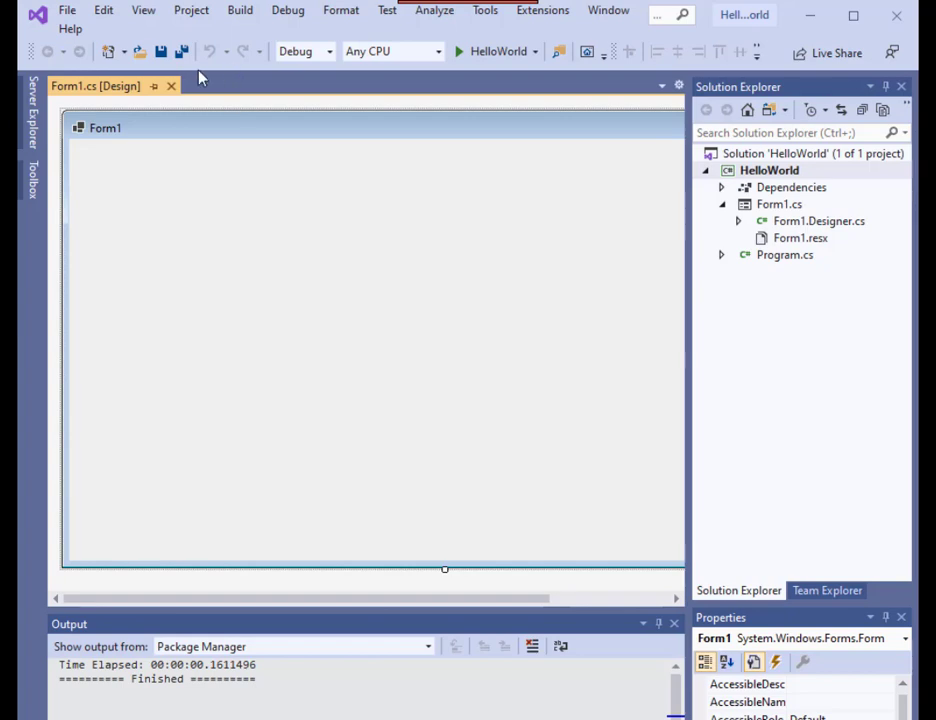
click(70, 12)
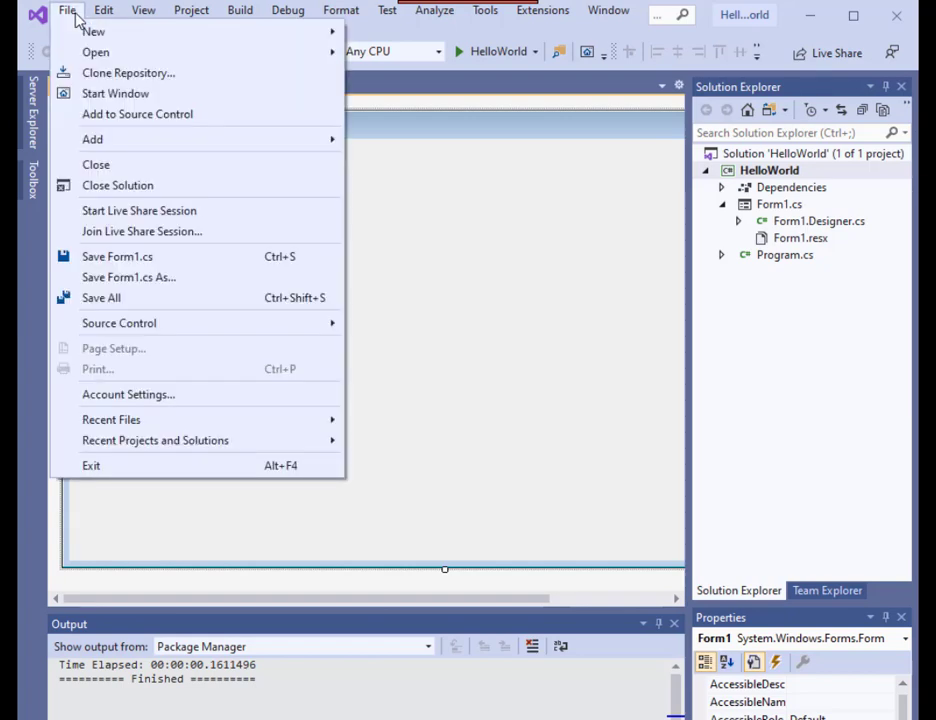
click(109, 194)
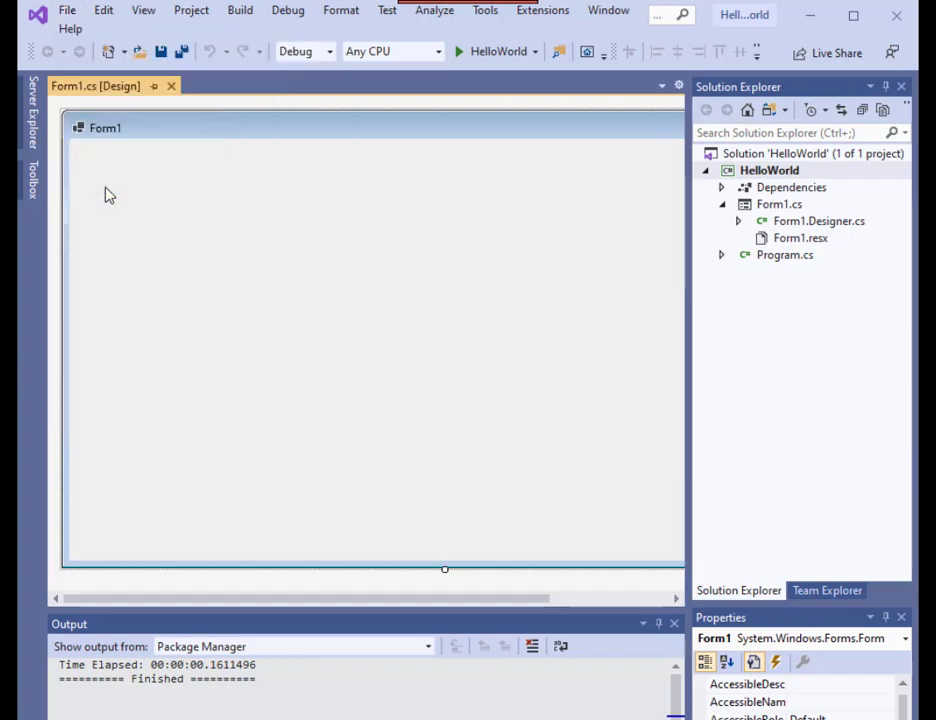